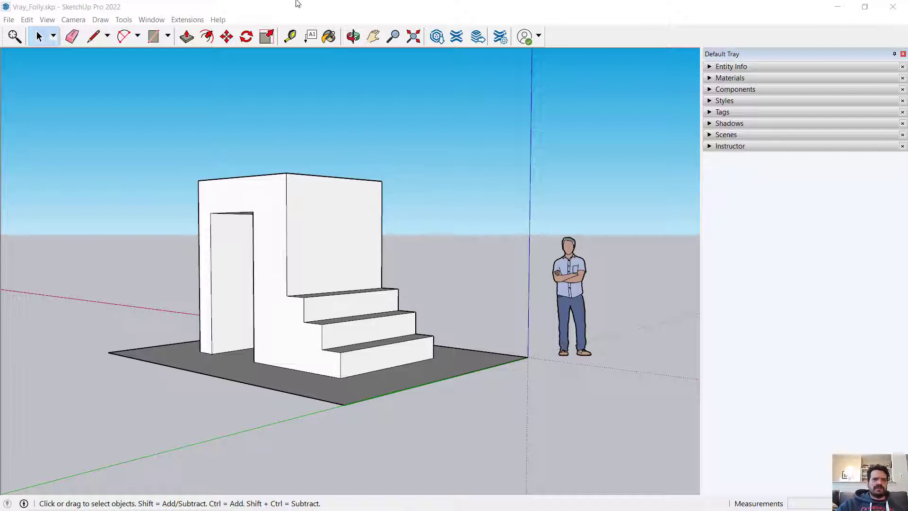
# - Show the V-Ray toolbar and delete the standing scale figure beside the folly
pyautogui.click(310, 13)
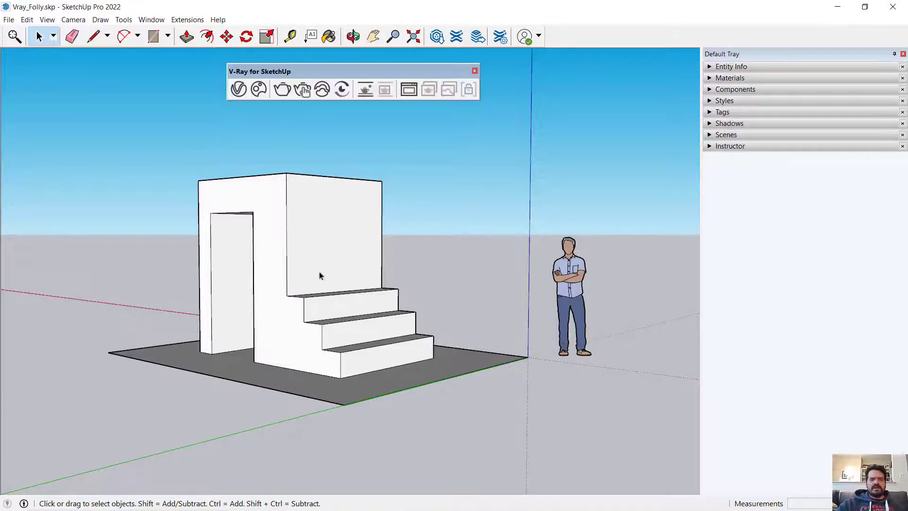
pyautogui.click(567, 281)
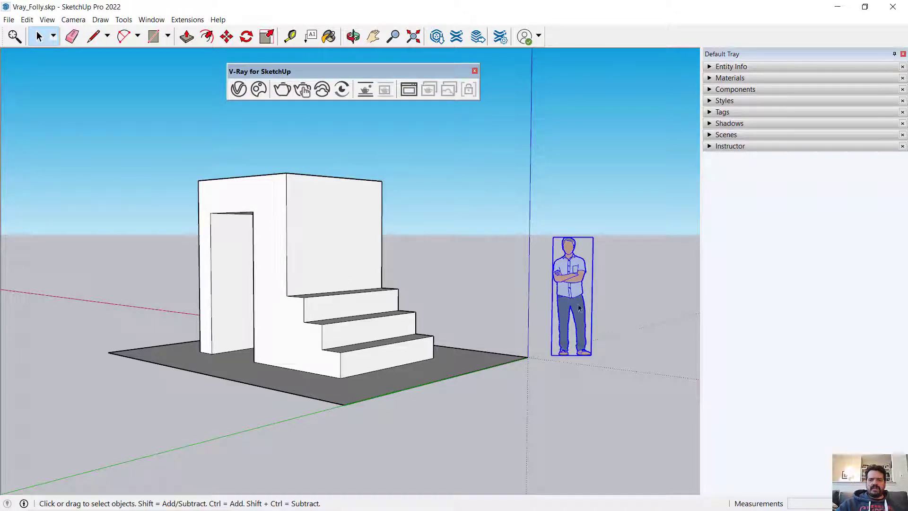
pyautogui.press('Delete')
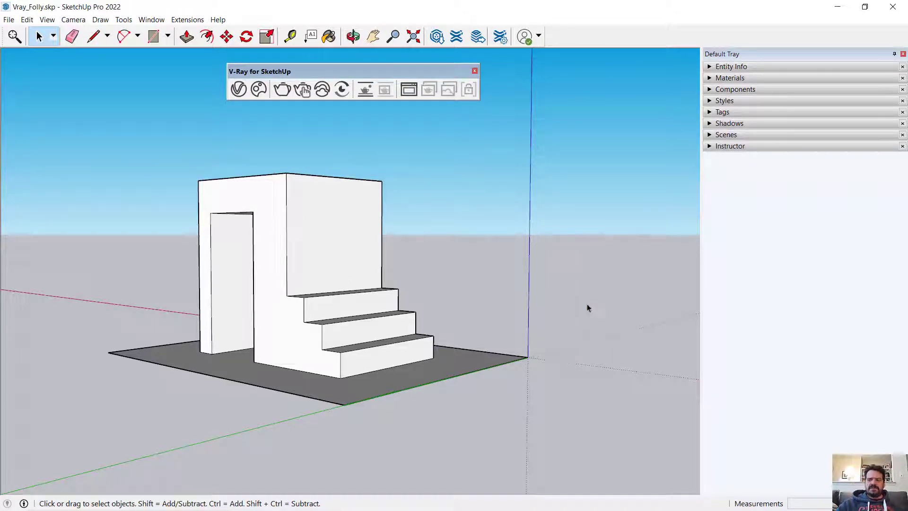
pyautogui.moveTo(310, 241); pyautogui.dragTo(391, 318, button='middle')
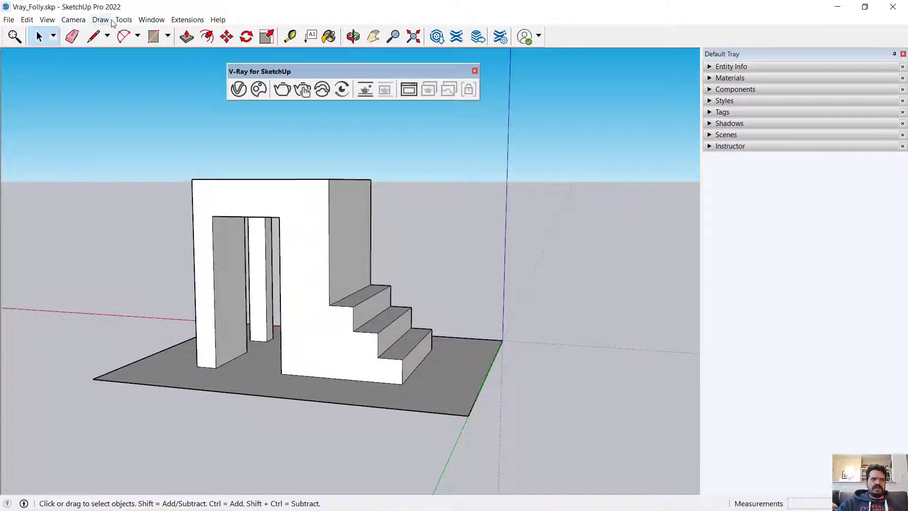
# - Enable shadows at 12:10 PM on 10/05 with Light 86 and Dark 37
pyautogui.click(47, 20)
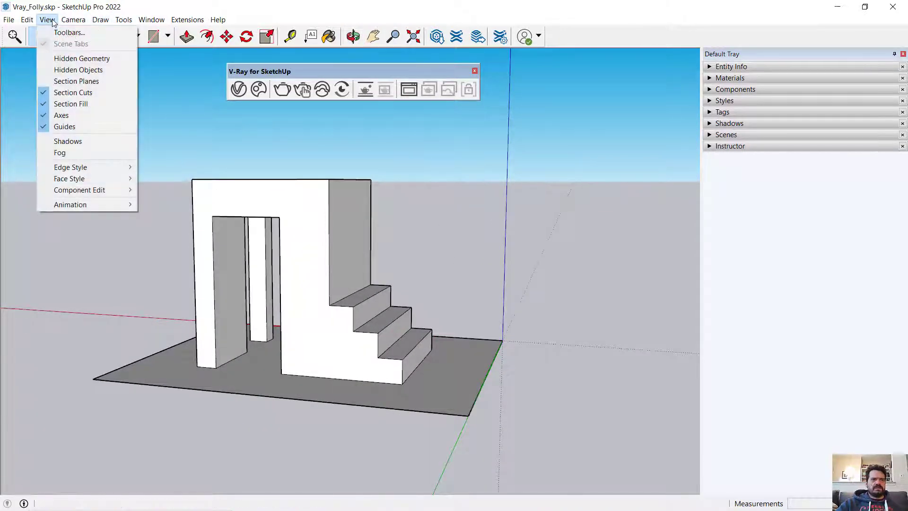
pyautogui.click(78, 142)
pyautogui.click(724, 124)
pyautogui.click(713, 137)
pyautogui.click(713, 137)
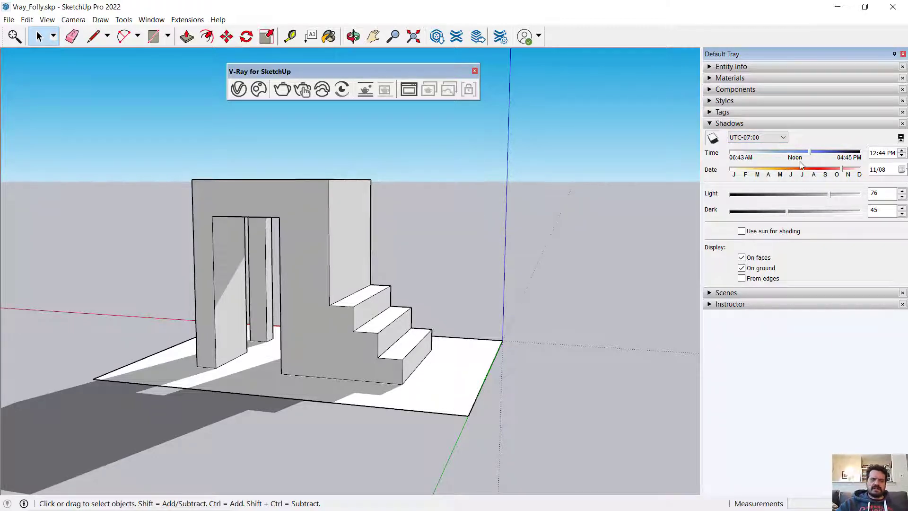
pyautogui.moveTo(810, 156)
pyautogui.mouseDown()
pyautogui.moveTo(780, 154)
pyautogui.moveTo(839, 174)
pyautogui.moveTo(829, 173)
pyautogui.moveTo(846, 199)
pyautogui.moveTo(861, 199)
pyautogui.moveTo(833, 200)
pyautogui.moveTo(844, 198)
pyautogui.mouseUp()
pyautogui.moveTo(787, 211); pyautogui.dragTo(777, 212)
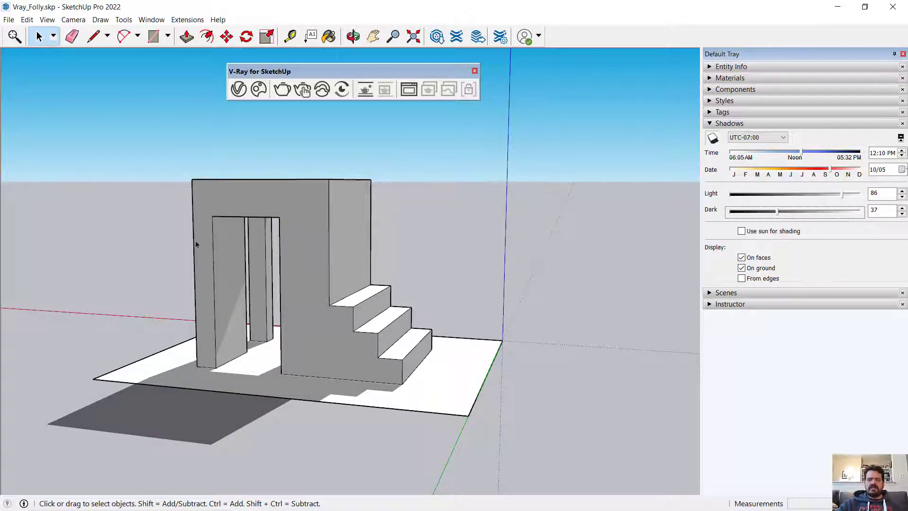
pyautogui.moveTo(361, 308); pyautogui.dragTo(416, 290, button='middle')
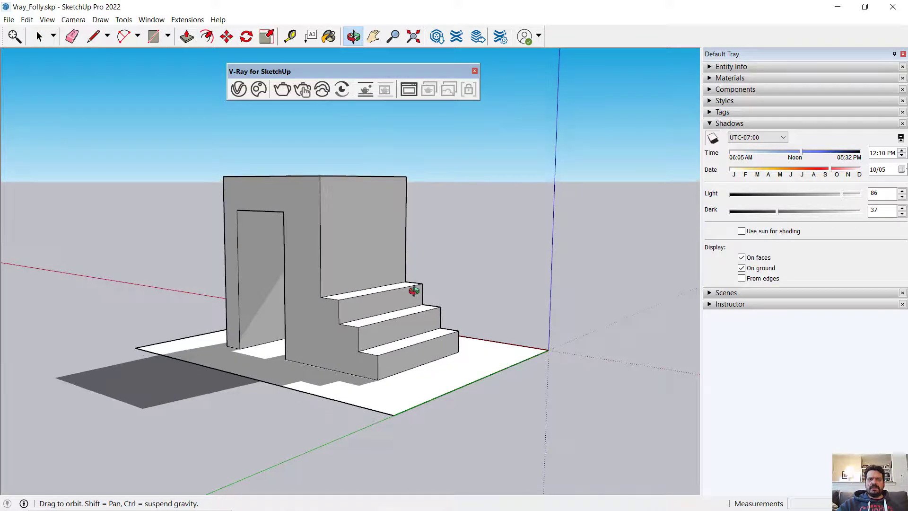
# - Render the folly in V-Ray and resize and reposition the Frame Buffer window
pyautogui.click(283, 89)
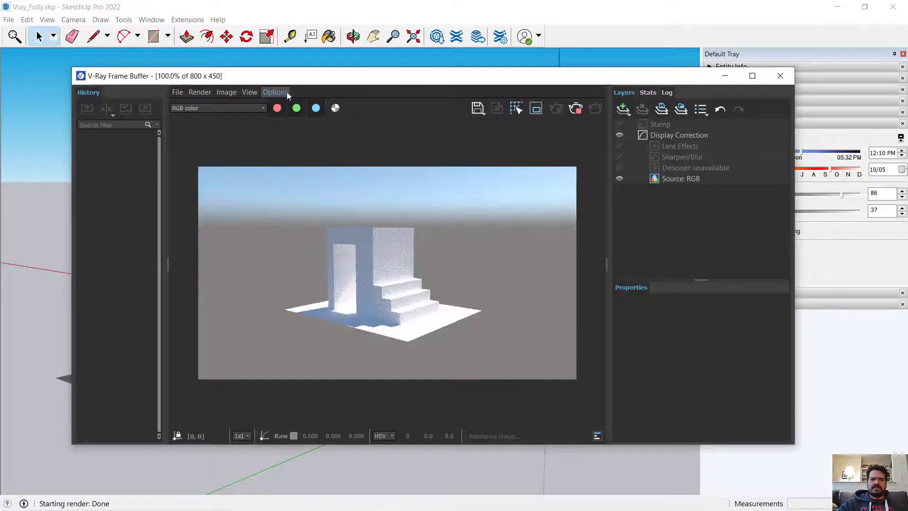
pyautogui.moveTo(396, 86); pyautogui.dragTo(669, 2)
pyautogui.click(862, 5)
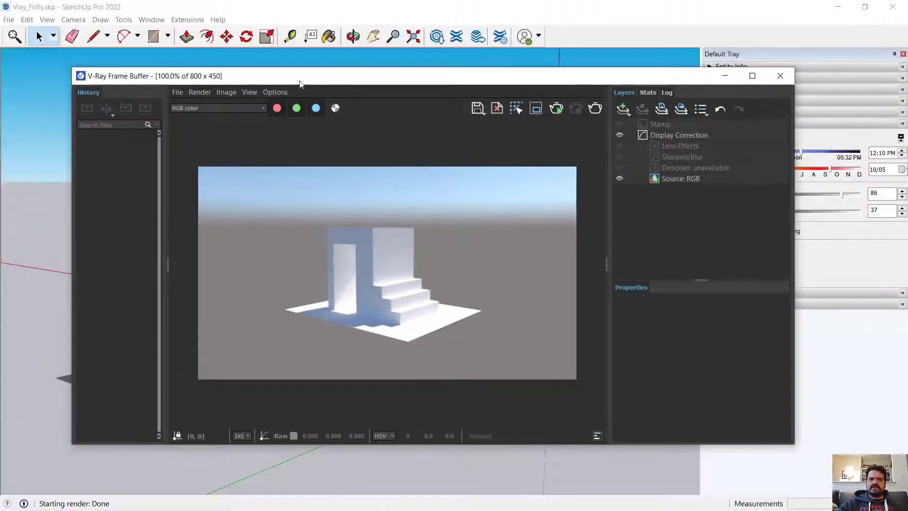
pyautogui.moveTo(302, 85); pyautogui.dragTo(540, 69)
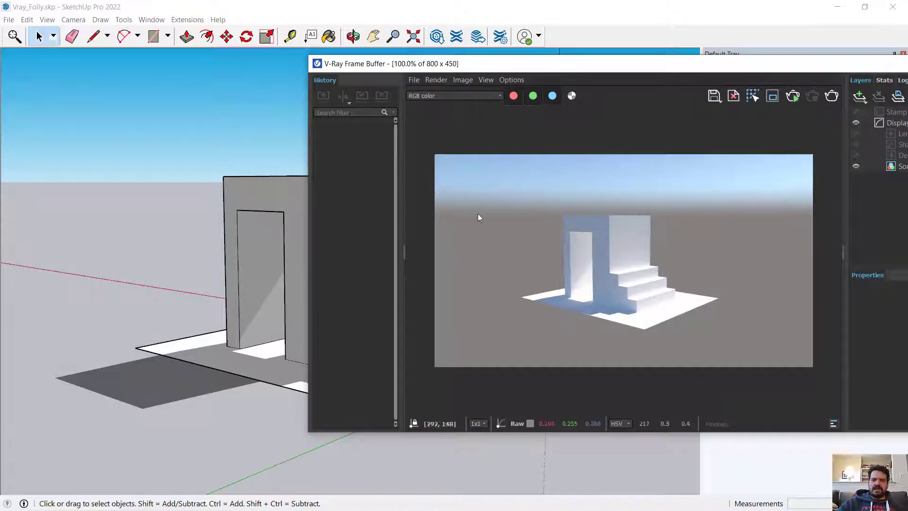
pyautogui.moveTo(628, 66)
pyautogui.mouseDown()
pyautogui.moveTo(559, 65)
pyautogui.moveTo(565, 69)
pyautogui.mouseUp()
pyautogui.moveTo(246, 60); pyautogui.dragTo(370, 47)
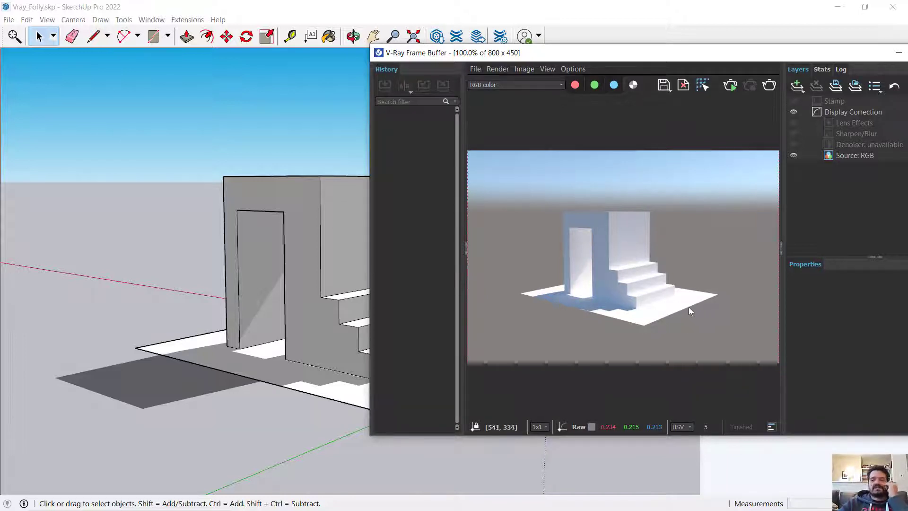
# - Zoom into the render and pan across the shadowed wall to inspect shading
pyautogui.scroll(2, 689, 308)
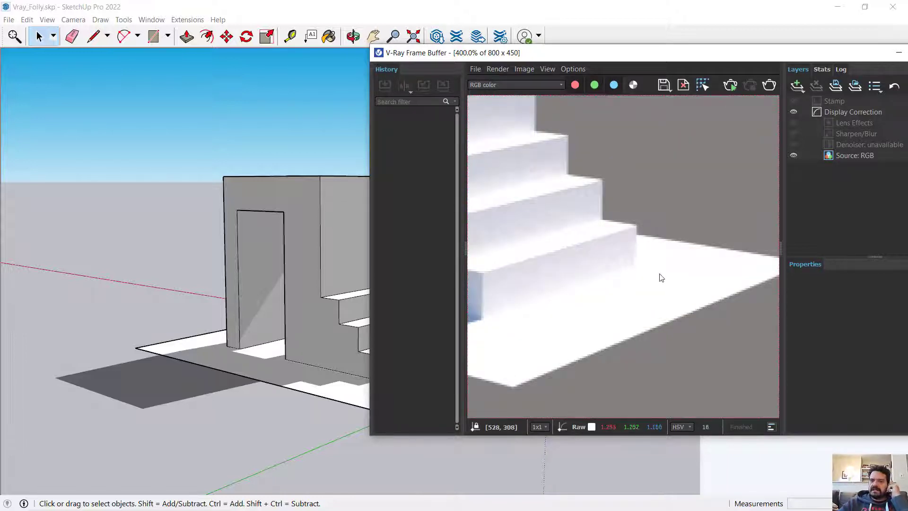
pyautogui.moveTo(543, 200); pyautogui.dragTo(602, 264, button='middle')
pyautogui.scroll(-1, 568, 287)
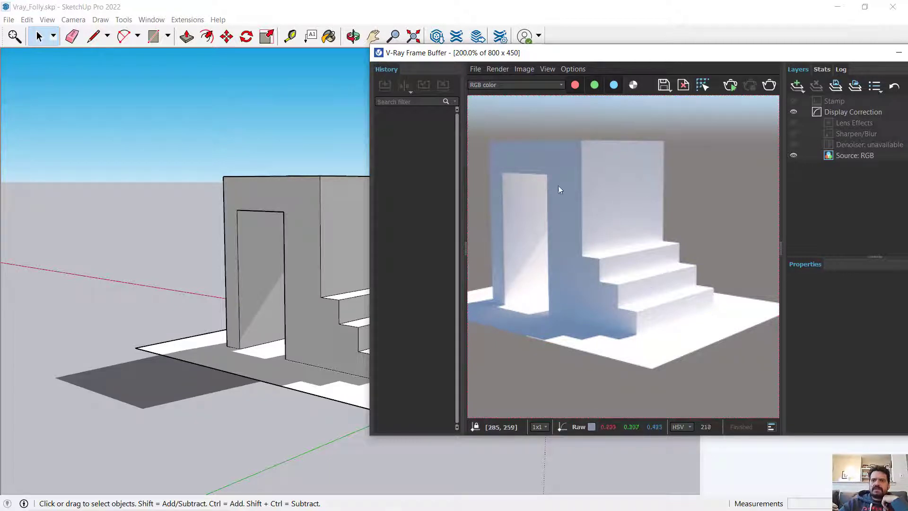
pyautogui.moveTo(685, 53); pyautogui.dragTo(420, 53)
# - Move the sun to 02:18 PM and render the folly in V-Ray
pyautogui.click(689, 52)
pyautogui.moveTo(803, 157); pyautogui.dragTo(825, 160)
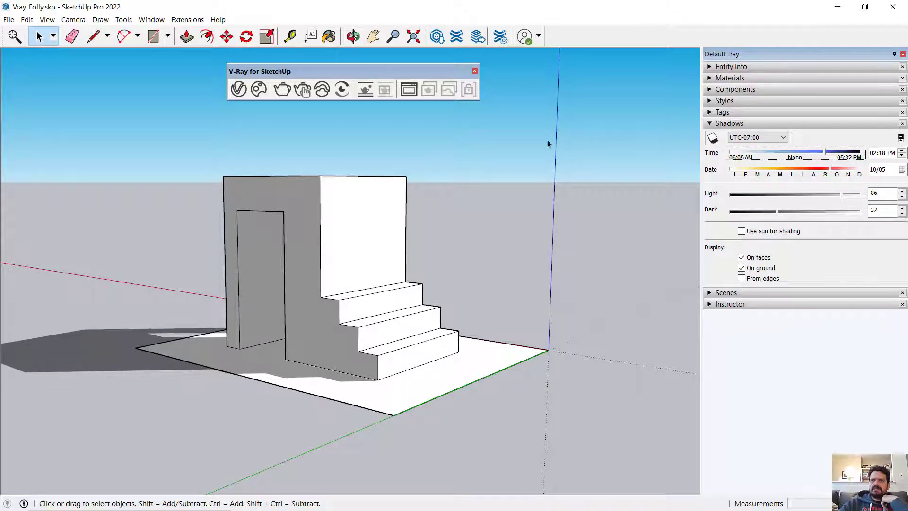
pyautogui.click(283, 93)
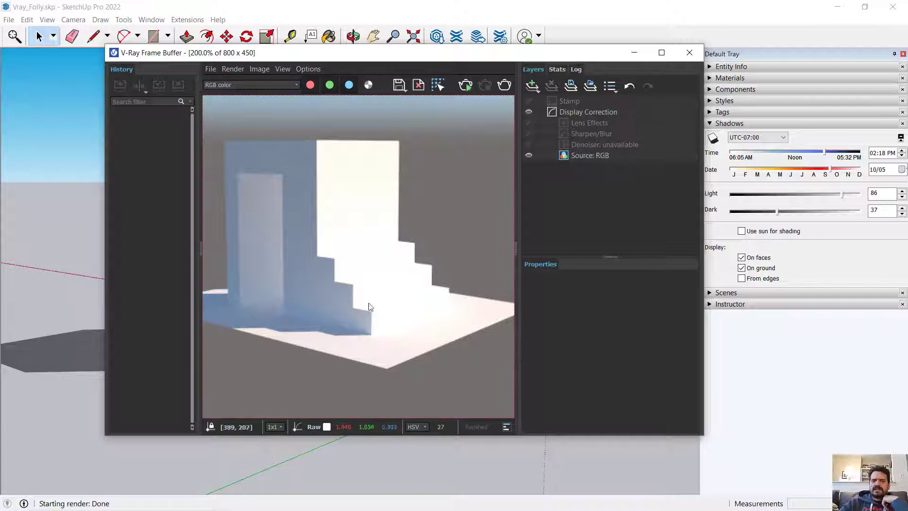
# - Move the sun to 04:53 PM and start an interactive V-Ray render
pyautogui.click(690, 53)
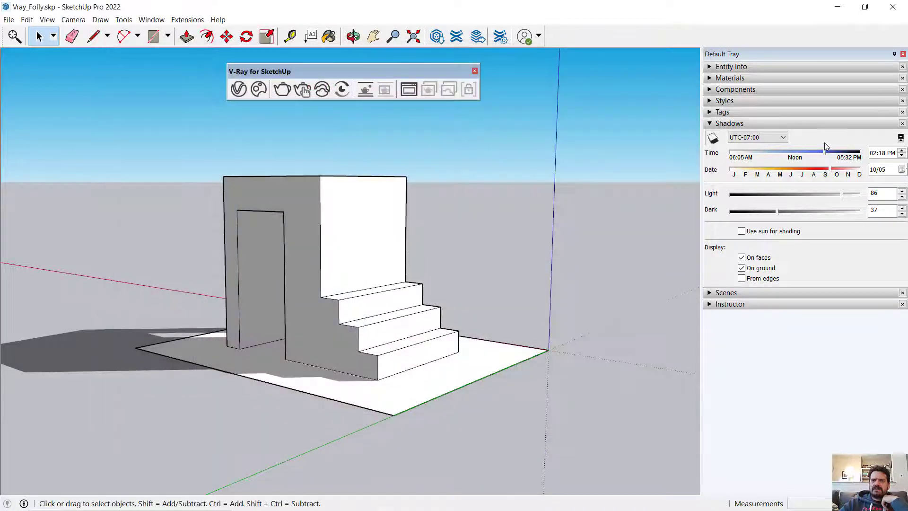
pyautogui.moveTo(824, 152); pyautogui.dragTo(853, 165)
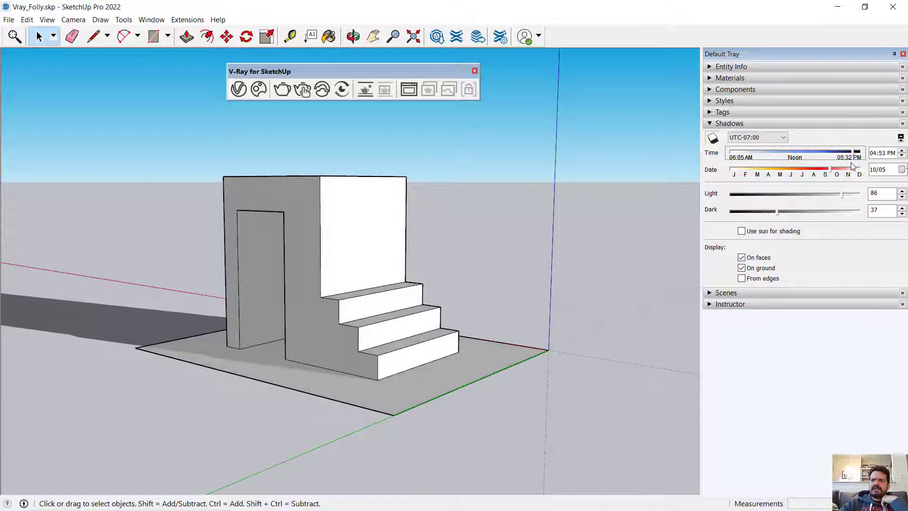
pyautogui.click(302, 89)
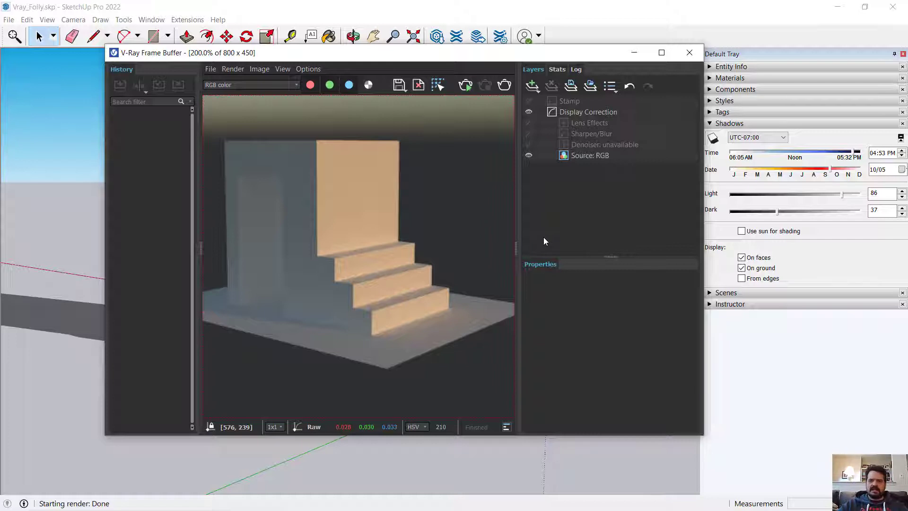
pyautogui.scroll(-2, 380, 185)
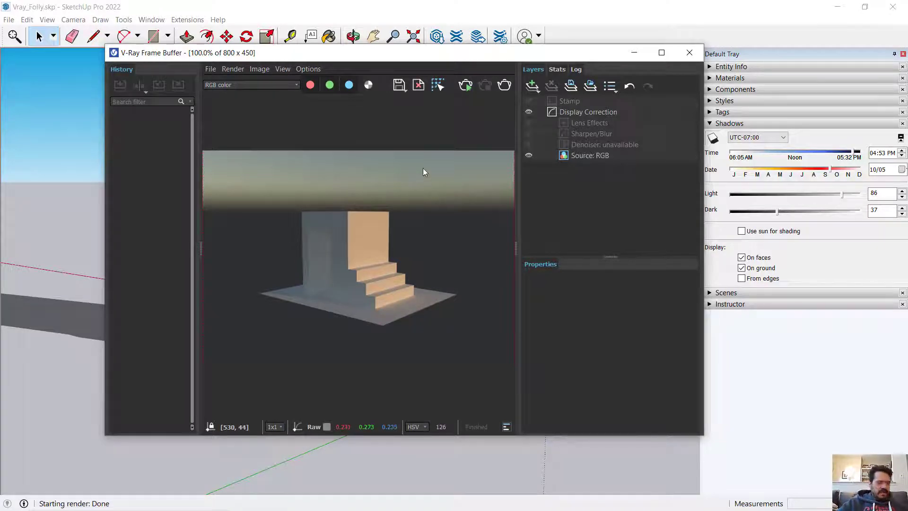
# - Close the render and open the V-Ray Asset Editor, moving it to the left
pyautogui.click(690, 53)
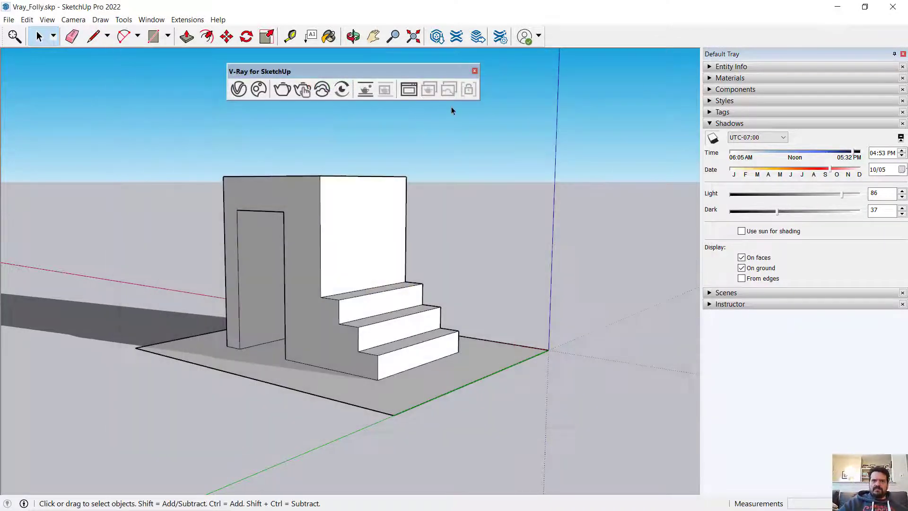
pyautogui.click(238, 90)
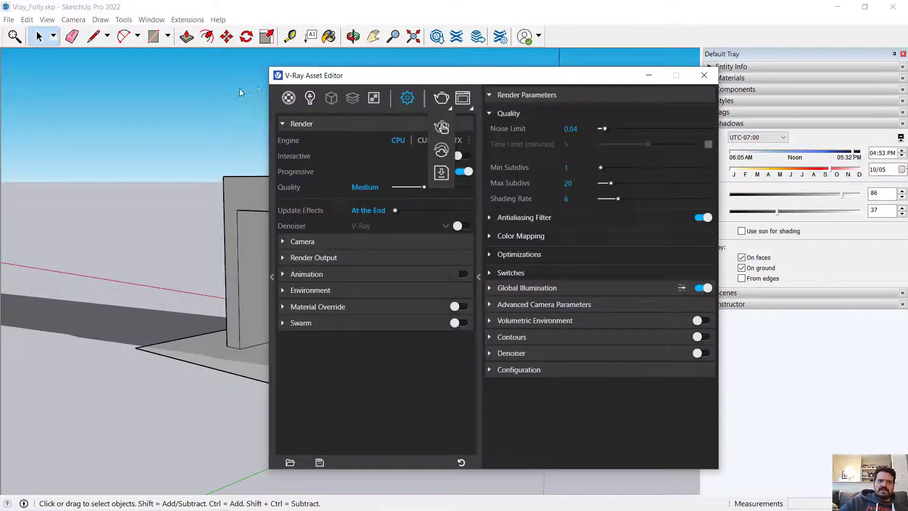
pyautogui.moveTo(475, 76); pyautogui.dragTo(290, 79)
pyautogui.moveTo(383, 71); pyautogui.dragTo(374, 283)
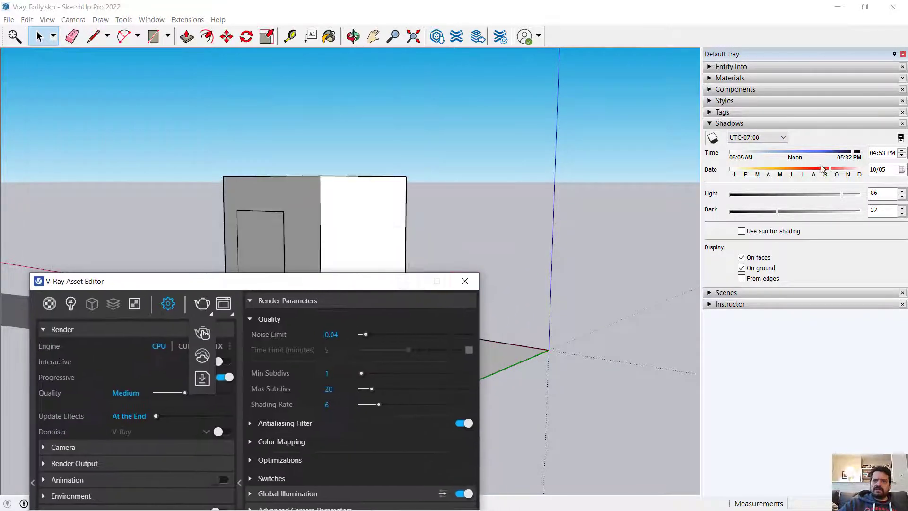
# - Set the sun to 02:36 PM, render, and arrange Frame Buffer beside the Asset Editor
pyautogui.moveTo(855, 156); pyautogui.dragTo(829, 155)
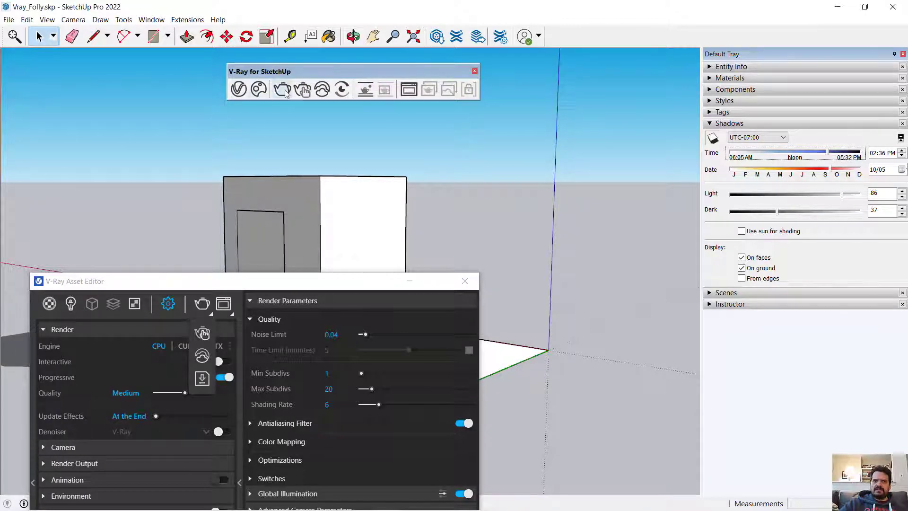
pyautogui.click(282, 88)
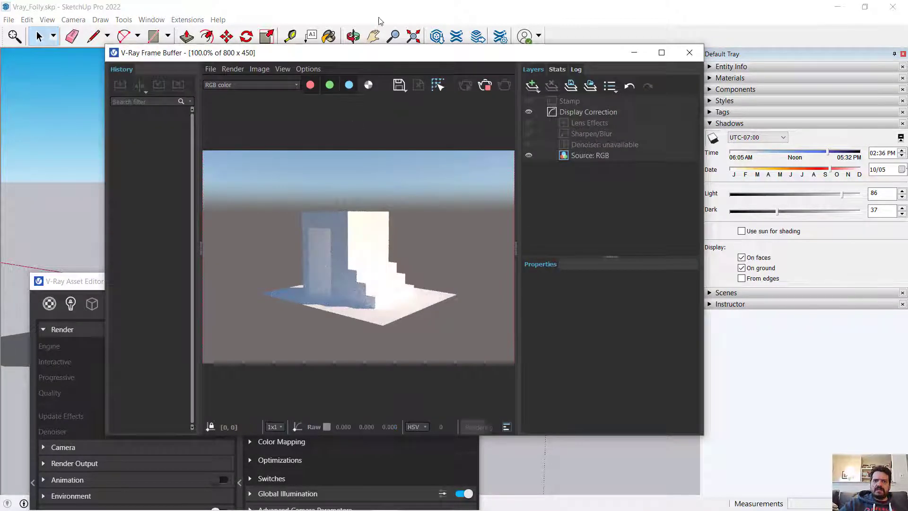
pyautogui.moveTo(399, 61); pyautogui.dragTo(557, 42)
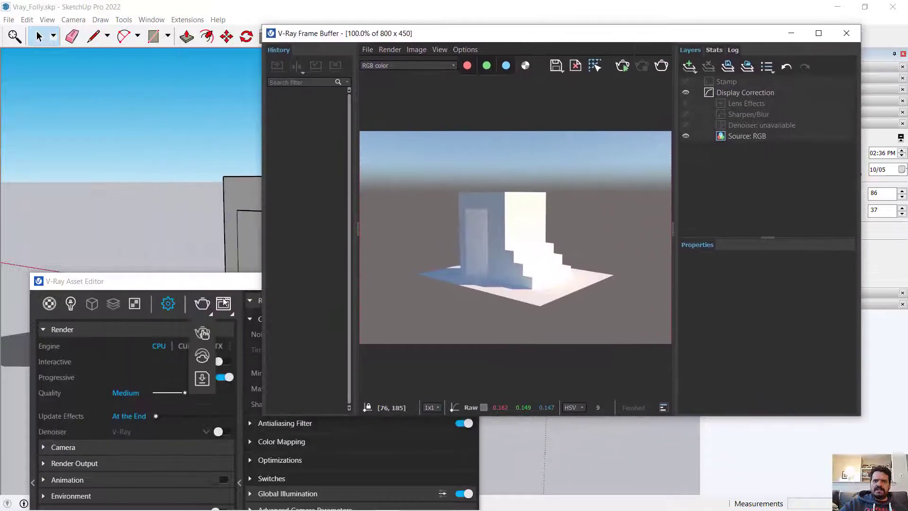
pyautogui.moveTo(216, 288); pyautogui.dragTo(198, 63)
pyautogui.scroll(3, 520, 250)
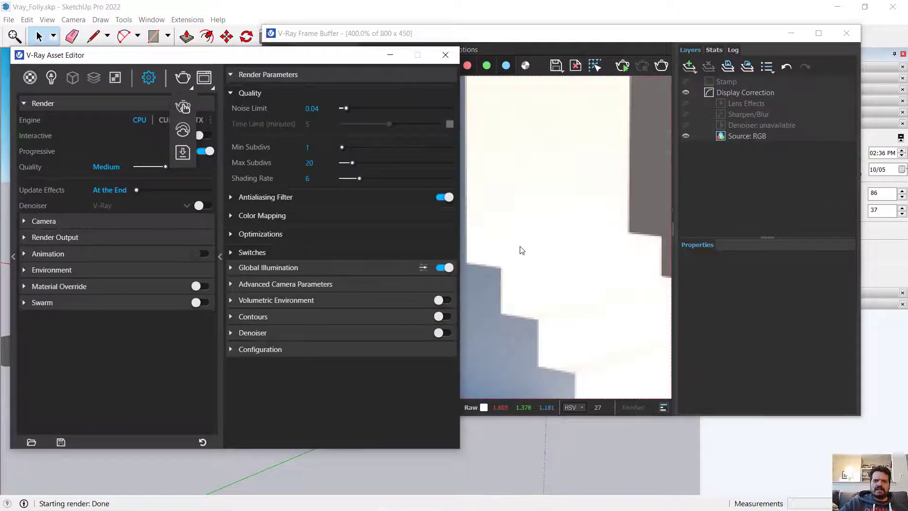
pyautogui.scroll(-2, 543, 250)
pyautogui.click(531, 204)
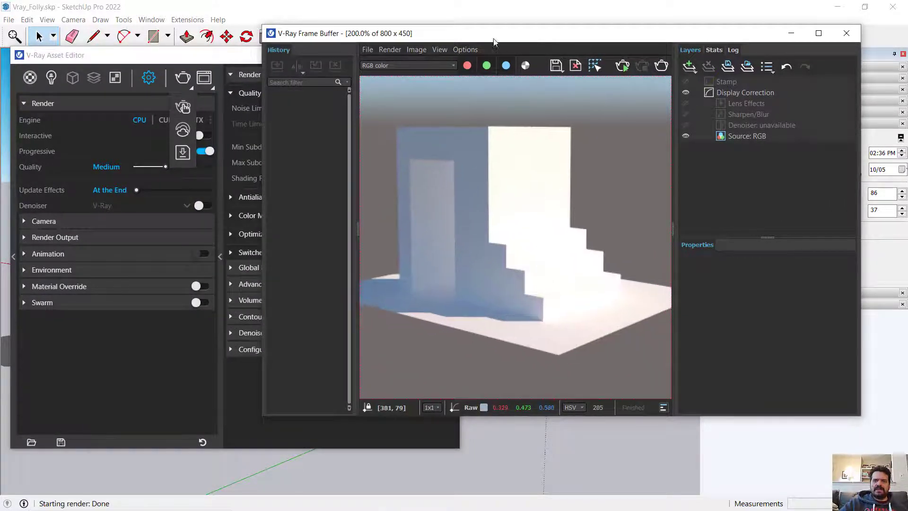
pyautogui.moveTo(492, 34); pyautogui.dragTo(593, 43)
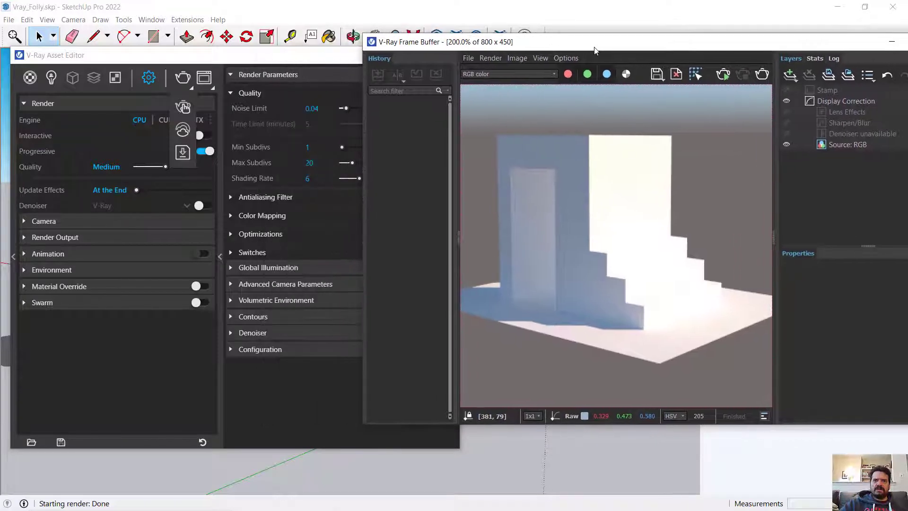
pyautogui.click(291, 62)
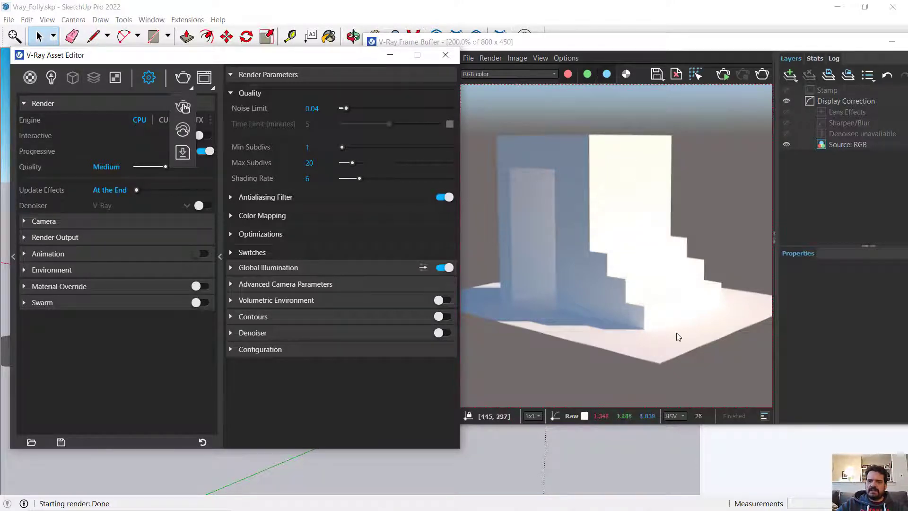
# - Show the Camera settings, raise the exposure value to 18.04 and render
pyautogui.click(27, 103)
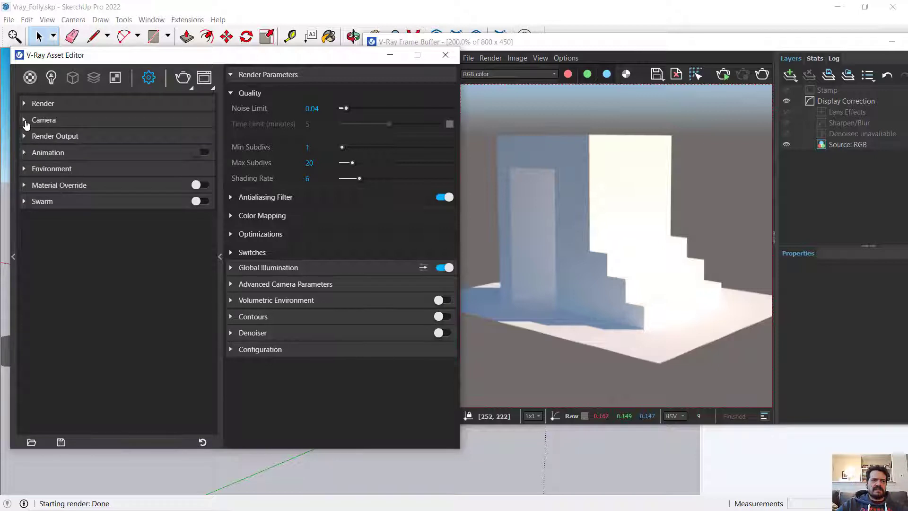
pyautogui.click(24, 120)
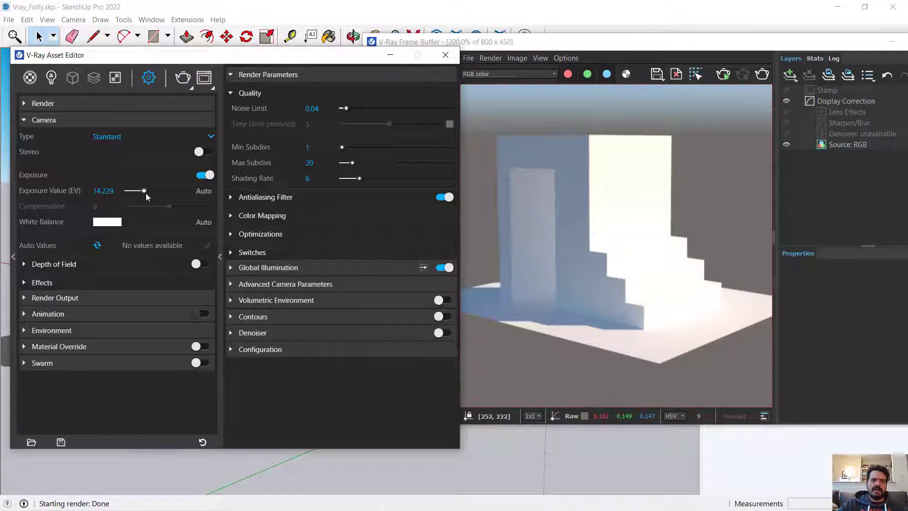
pyautogui.moveTo(146, 194); pyautogui.dragTo(138, 193)
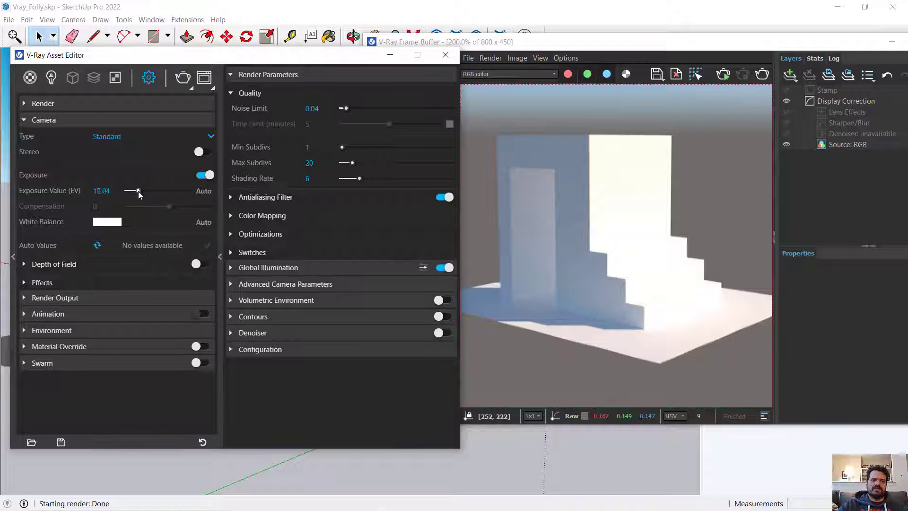
pyautogui.click(180, 84)
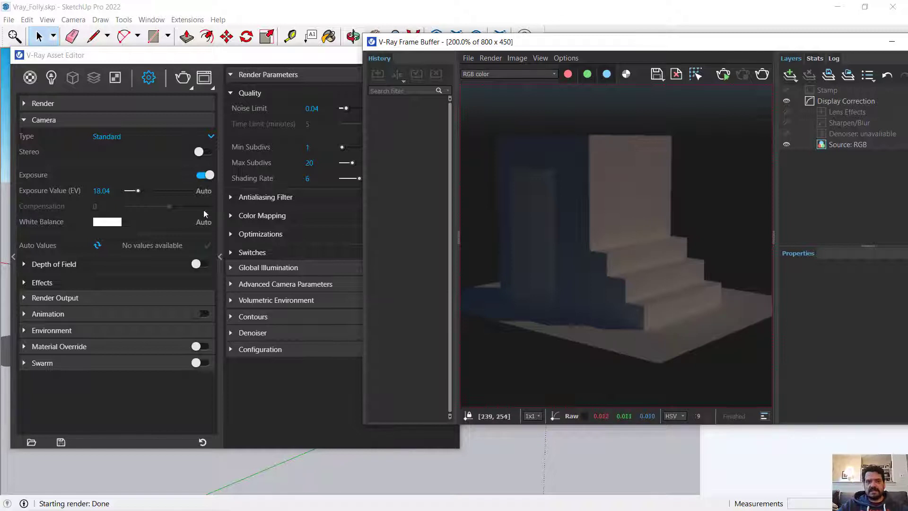
# - Set the camera exposure value to 15.5 and re-render the folly
pyautogui.click(39, 200)
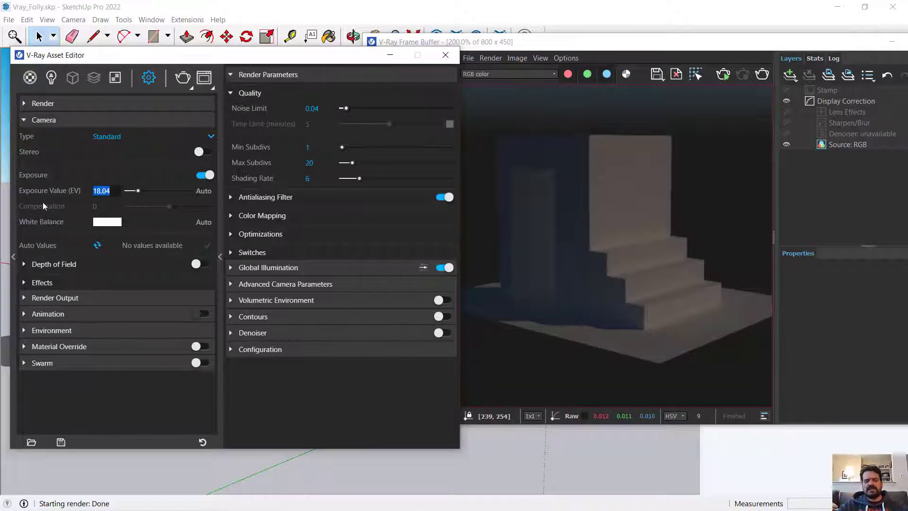
pyautogui.write('15.5')
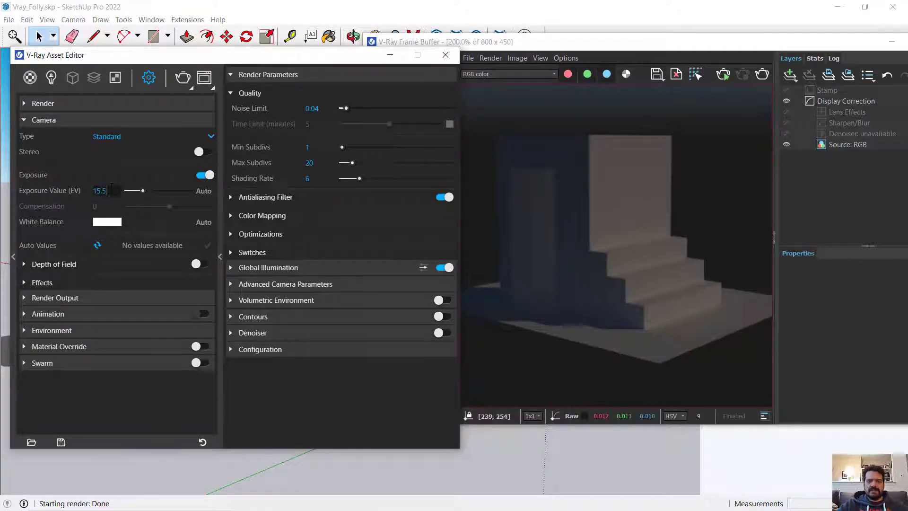
pyautogui.click(189, 82)
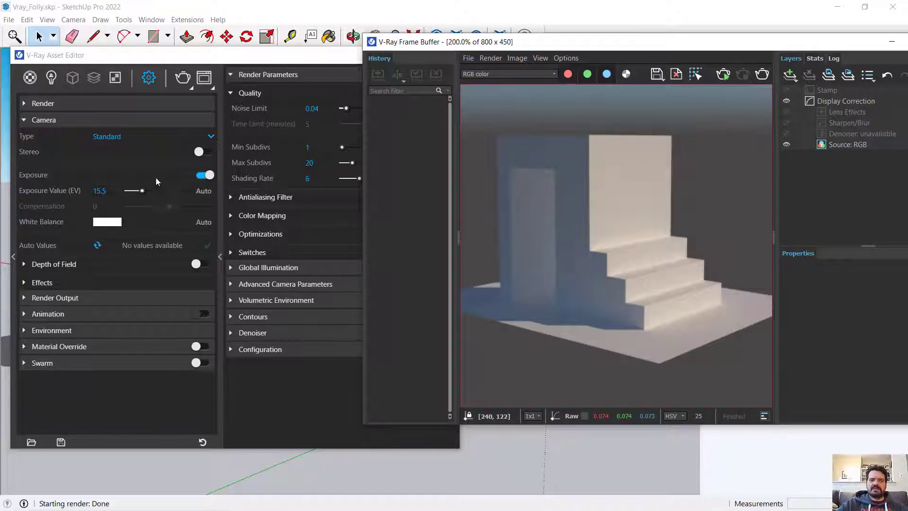
pyautogui.moveTo(305, 60); pyautogui.dragTo(218, 130)
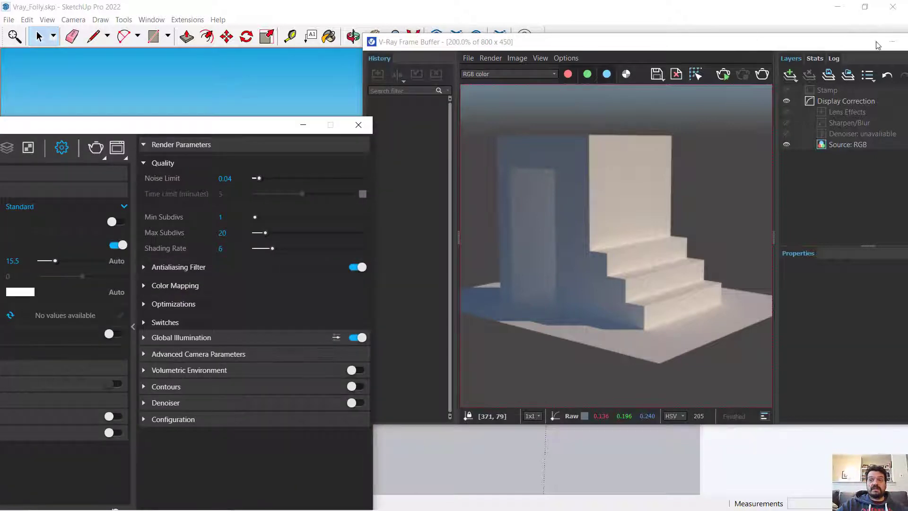
# - Frame a close view of the folly's doorway and render it
pyautogui.click(891, 42)
pyautogui.click(474, 294)
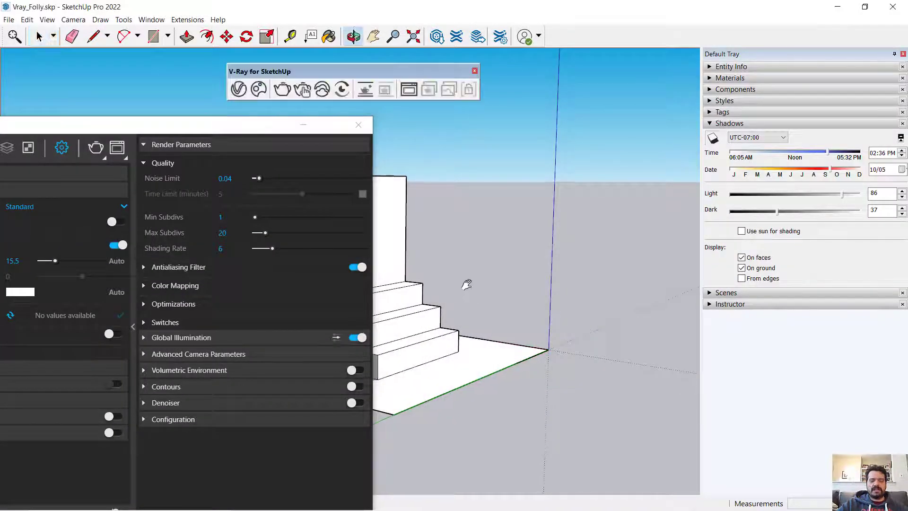
pyautogui.keyDown('shift'); pyautogui.moveTo(466, 271); pyautogui.dragTo(559, 295, button='middle'); pyautogui.keyUp('shift')
pyautogui.scroll(10, 521, 287)
pyautogui.click(282, 89)
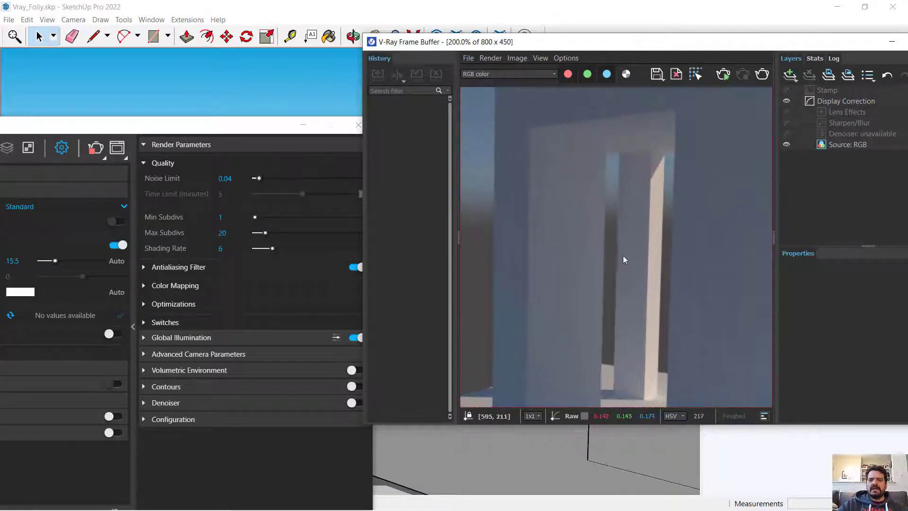
# - Set the camera exposure value to 13 and re-render the doorway view
pyautogui.scroll(-1, 558, 220)
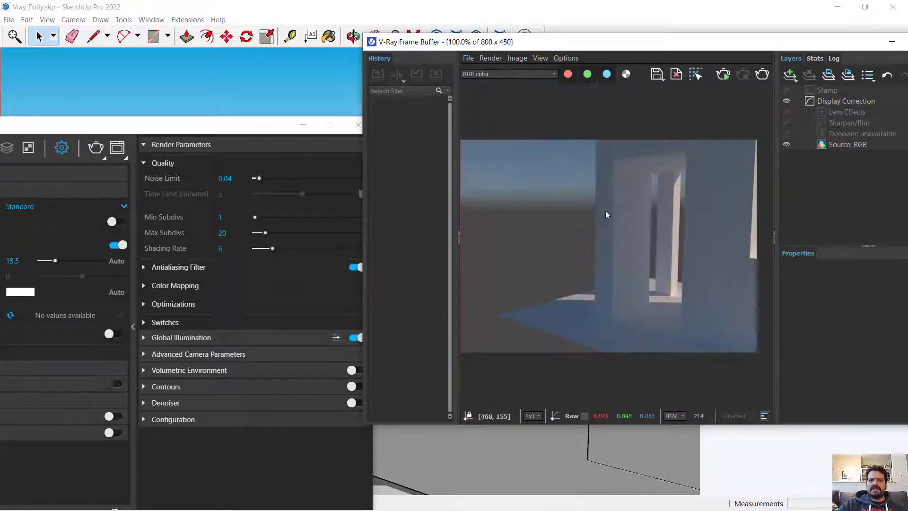
pyautogui.moveTo(142, 125); pyautogui.dragTo(251, 65)
pyautogui.click(98, 202)
pyautogui.write('13')
pyautogui.press('Return')
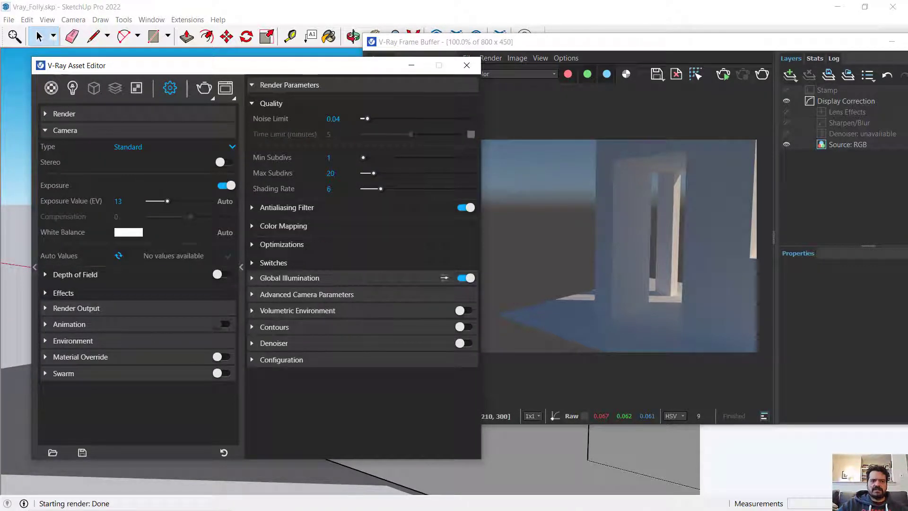
pyautogui.click(205, 95)
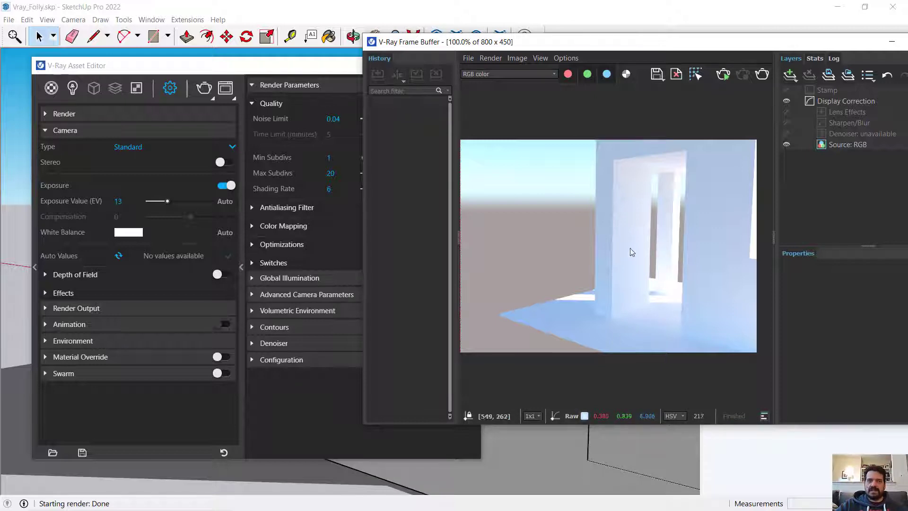
# - Orbit to a new angle and set the white balance to a pale light blue
pyautogui.click(892, 42)
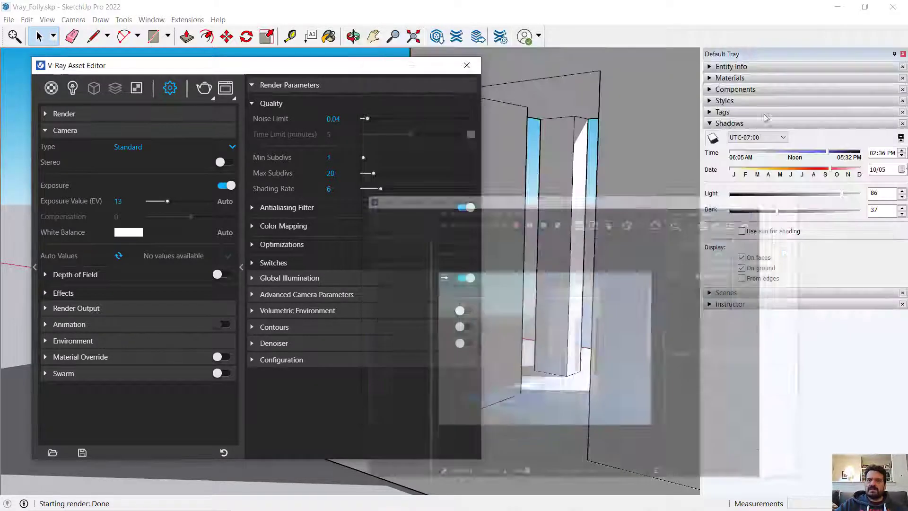
pyautogui.moveTo(560, 256); pyautogui.dragTo(642, 279, button='middle')
pyautogui.click(128, 233)
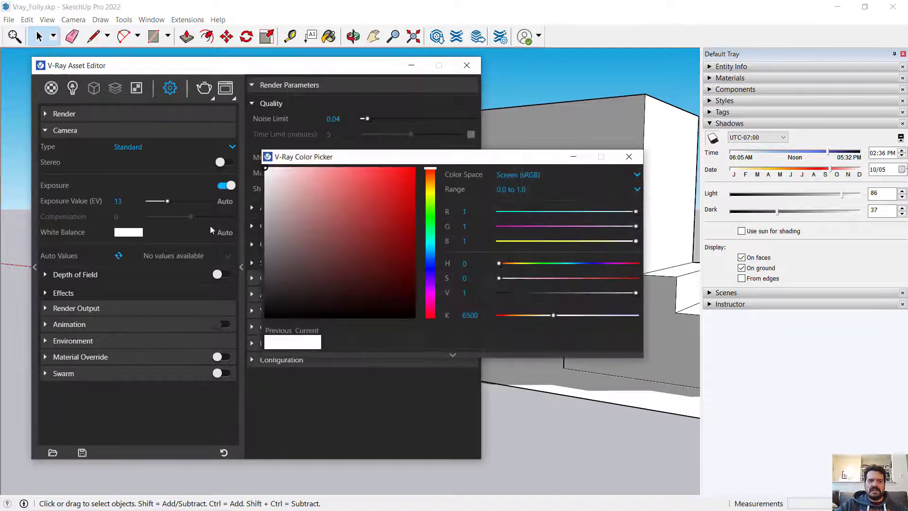
pyautogui.moveTo(430, 175); pyautogui.dragTo(436, 257)
pyautogui.moveTo(291, 191); pyautogui.dragTo(279, 172)
pyautogui.click(629, 157)
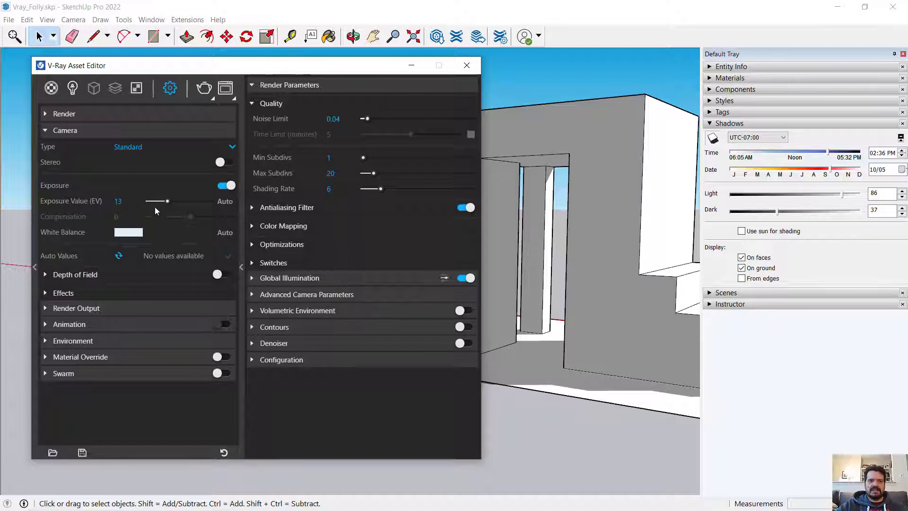
# - Set the exposure value to 15.25 and render the folly
pyautogui.write('15.5')
pyautogui.press('Return')
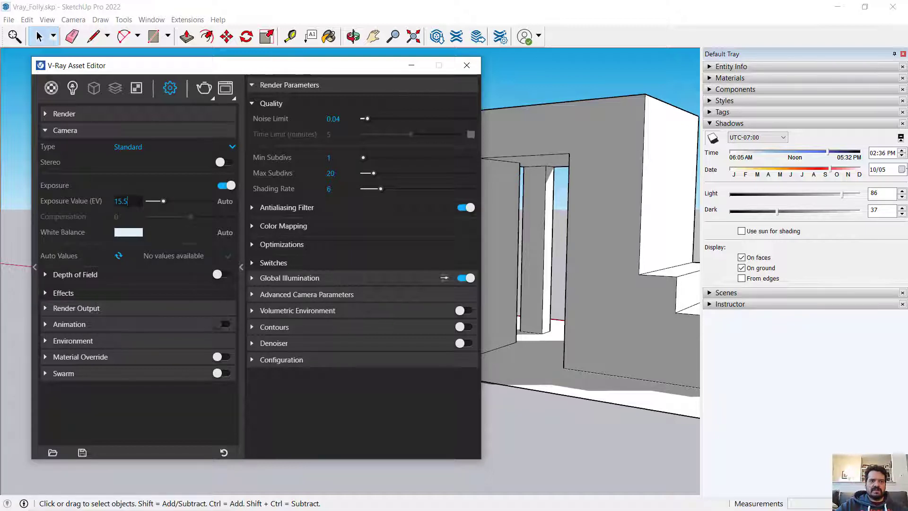
pyautogui.press('Return')
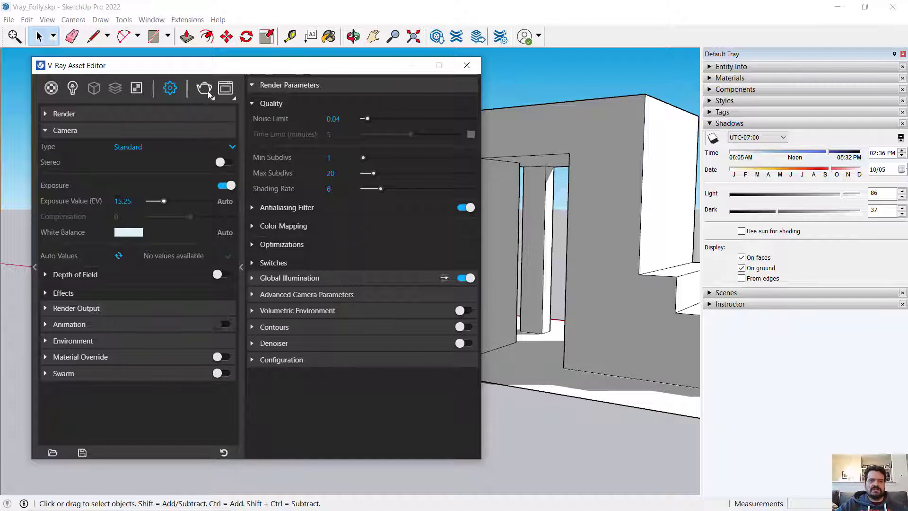
pyautogui.click(204, 87)
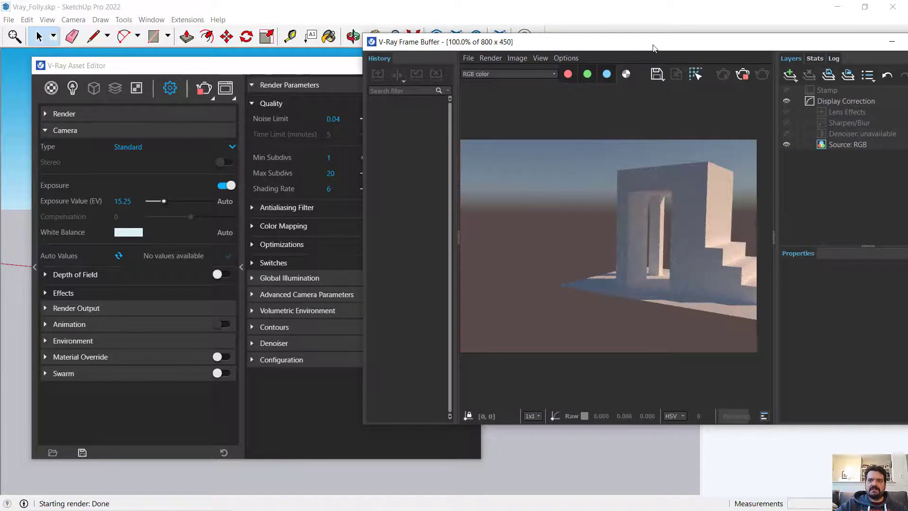
# - Zoom the Frame Buffer in, set exposure value 14.5 and re-render the folly
pyautogui.moveTo(653, 47); pyautogui.dragTo(619, 45)
pyautogui.scroll(2, 662, 300)
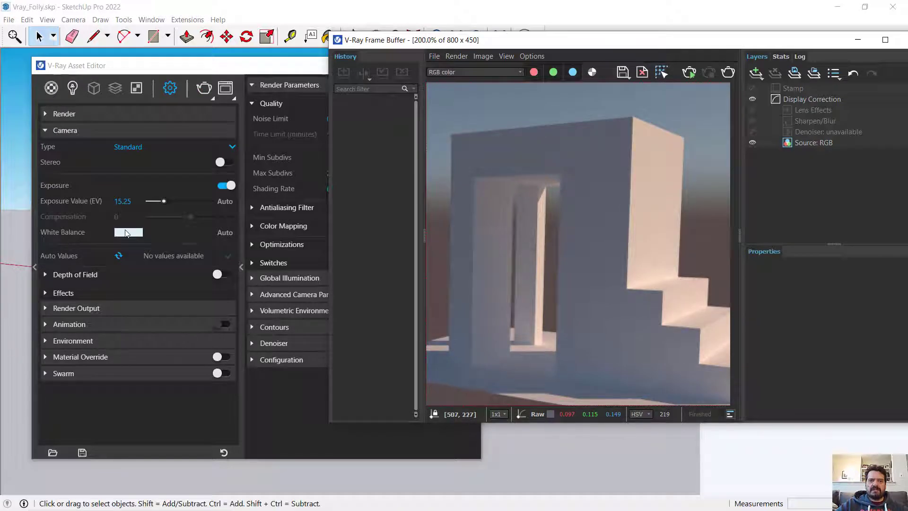
pyautogui.click(73, 203)
pyautogui.write('14.5')
pyautogui.press('Return')
pyautogui.click(204, 88)
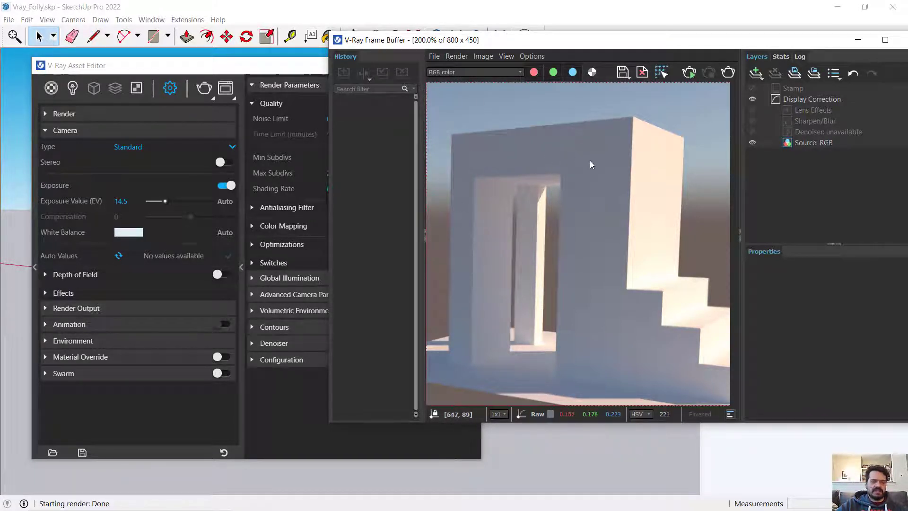
pyautogui.moveTo(128, 235)
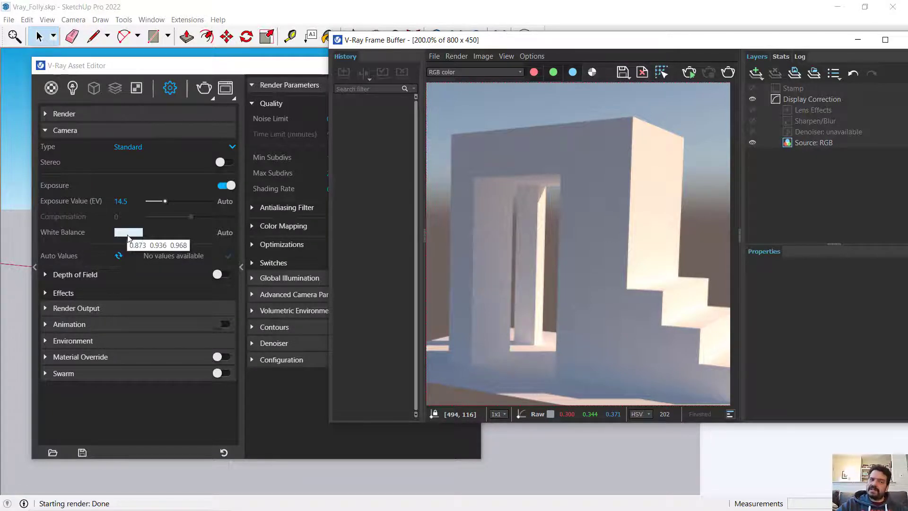
# - Set the white balance to a warm cream (R 0.984, G 0.964, B 0.894)
pyautogui.click(129, 234)
pyautogui.moveTo(432, 200); pyautogui.dragTo(431, 190)
pyautogui.moveTo(300, 185); pyautogui.dragTo(278, 169)
pyautogui.click(628, 156)
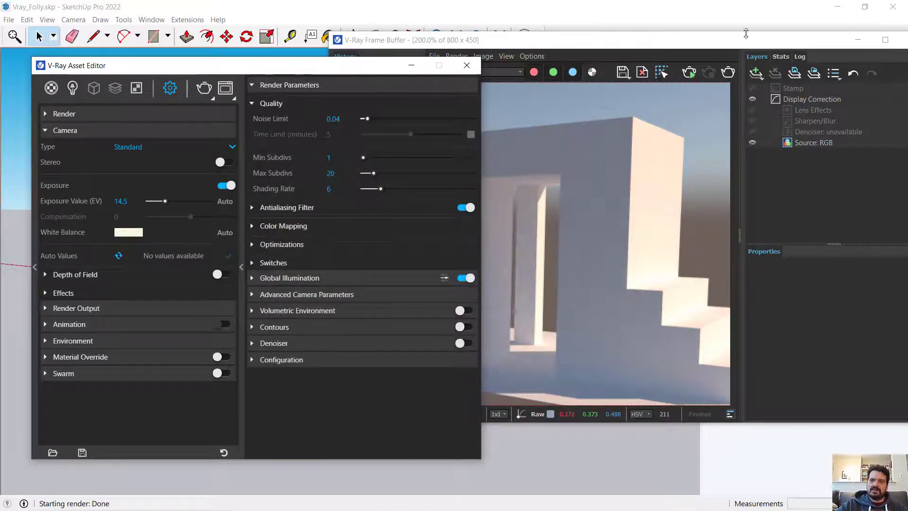
# - Move the sun to 04:22 PM and re-render the folly in late-afternoon light
pyautogui.moveTo(835, 45); pyautogui.dragTo(691, 45)
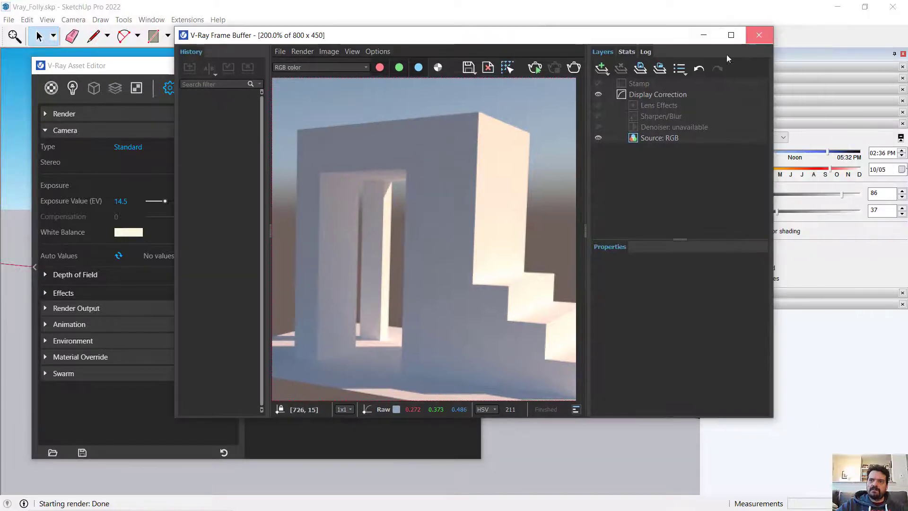
pyautogui.click(715, 39)
pyautogui.moveTo(832, 156); pyautogui.dragTo(847, 158)
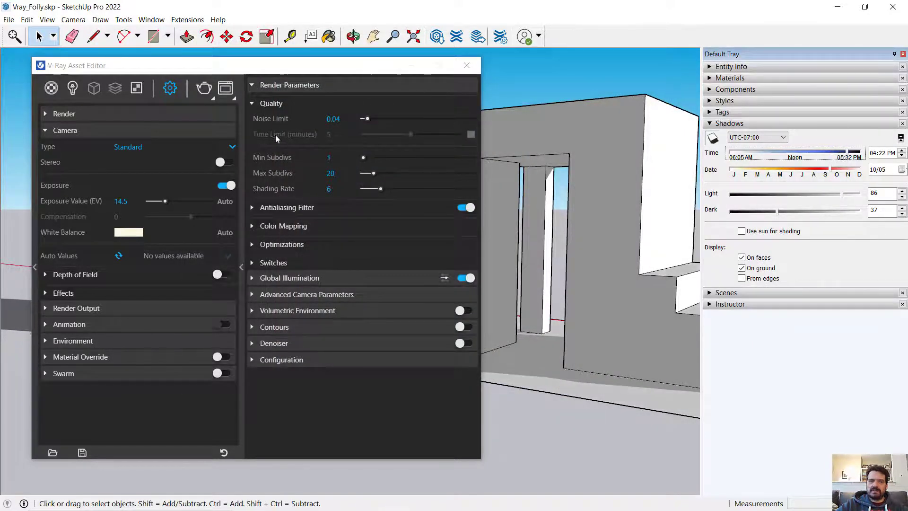
pyautogui.click(205, 87)
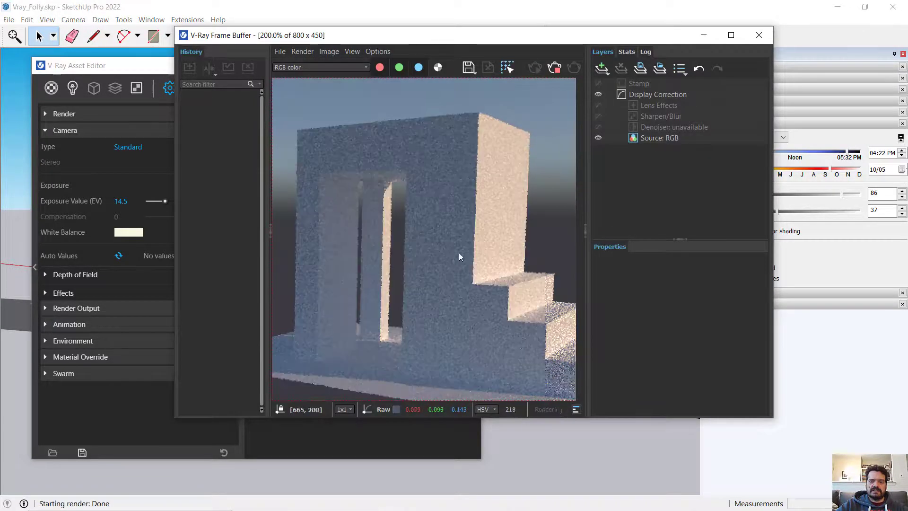
pyautogui.scroll(-3, 472, 243)
pyautogui.scroll(5, 524, 232)
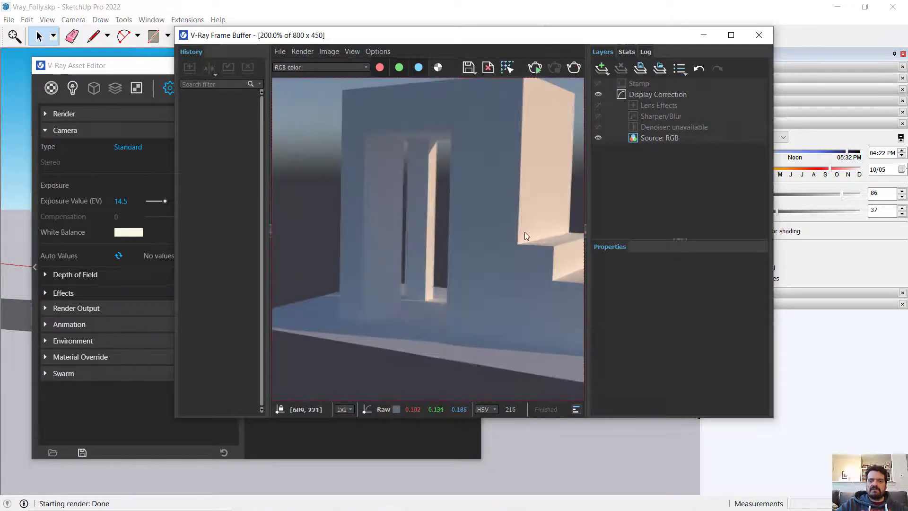
pyautogui.scroll(-3, 524, 232)
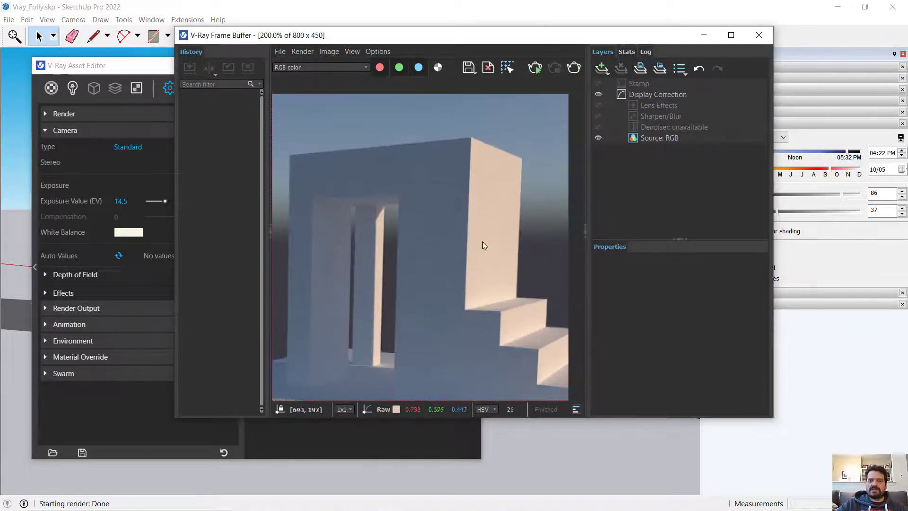
pyautogui.click(131, 233)
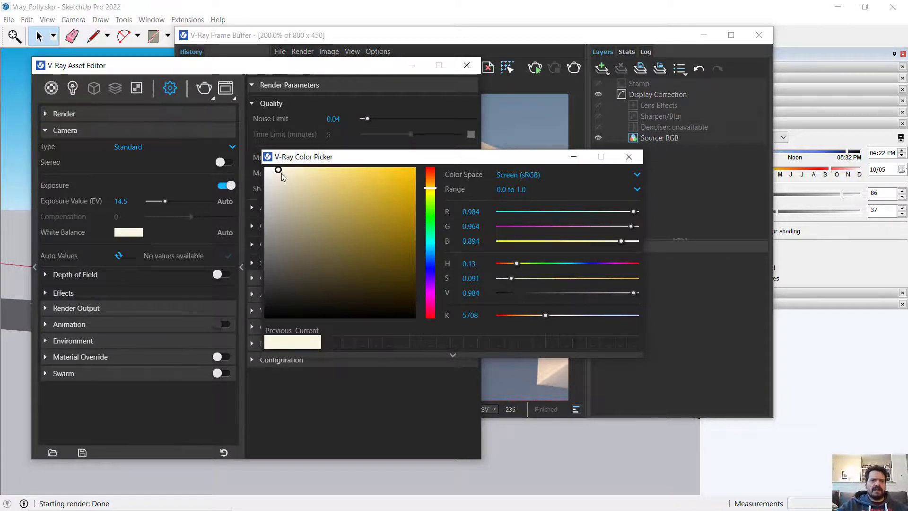
# - Set the white balance to pure white (RGB 1/1/1) and re-render the folly
pyautogui.moveTo(282, 177); pyautogui.dragTo(225, 161)
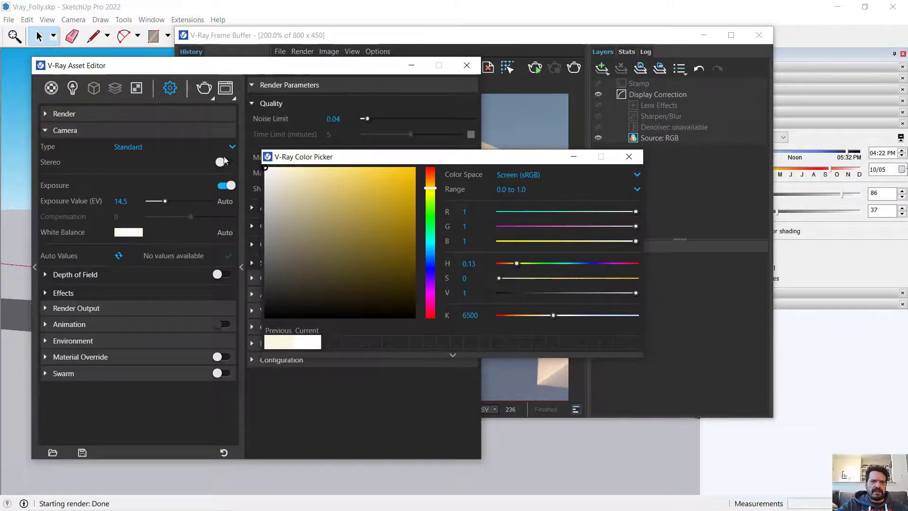
pyautogui.click(629, 157)
pyautogui.click(206, 93)
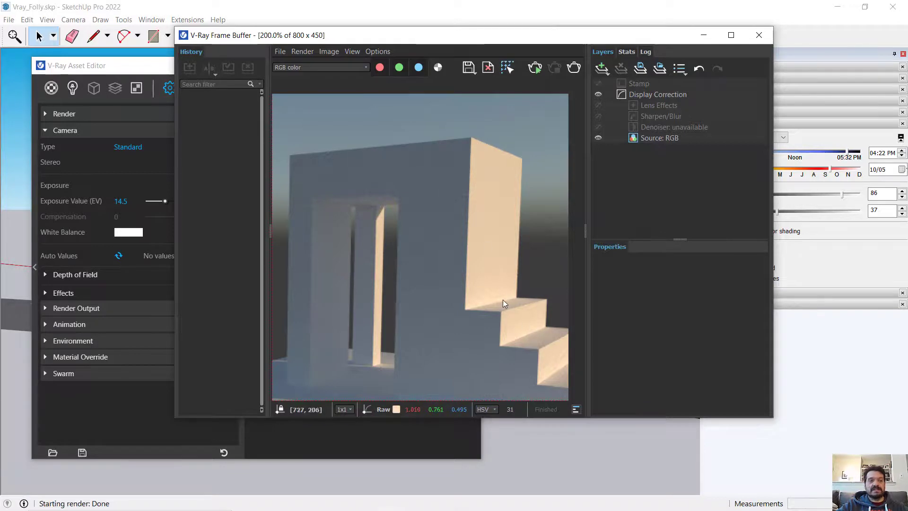
pyautogui.click(759, 43)
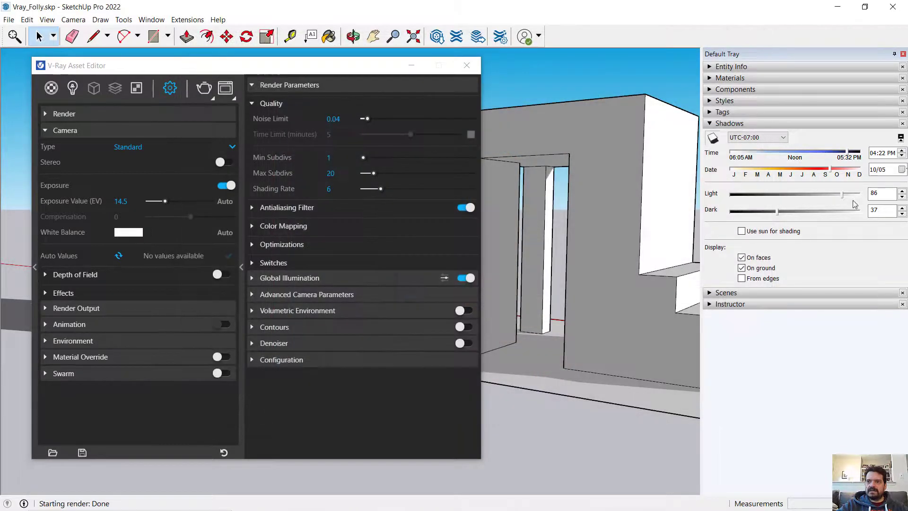
# - Move the sun to 02:20 PM, render the folly again, and minimize the render window
pyautogui.moveTo(852, 156); pyautogui.dragTo(833, 155)
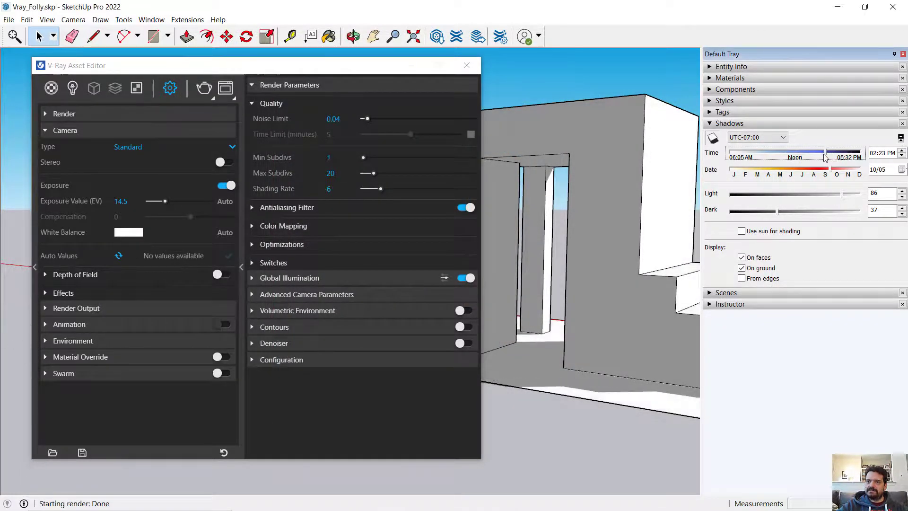
pyautogui.moveTo(825, 157); pyautogui.dragTo(825, 158)
pyautogui.click(204, 88)
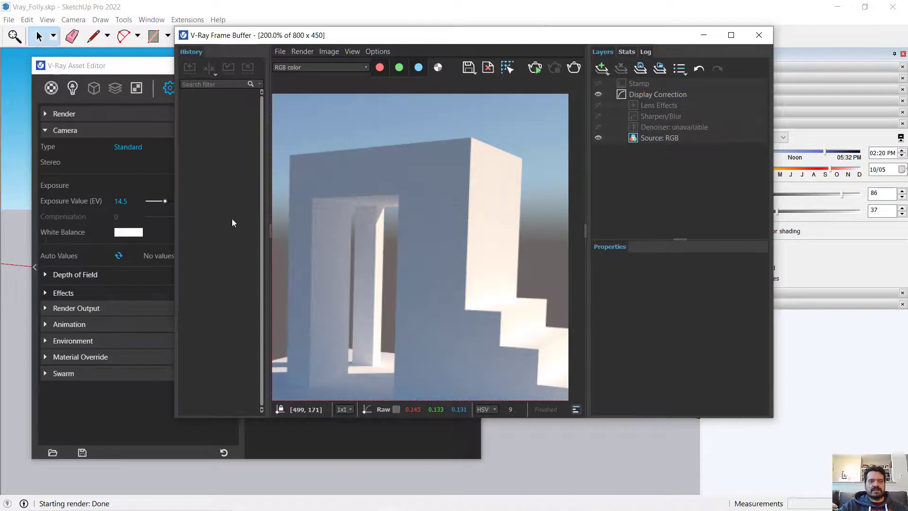
pyautogui.click(173, 235)
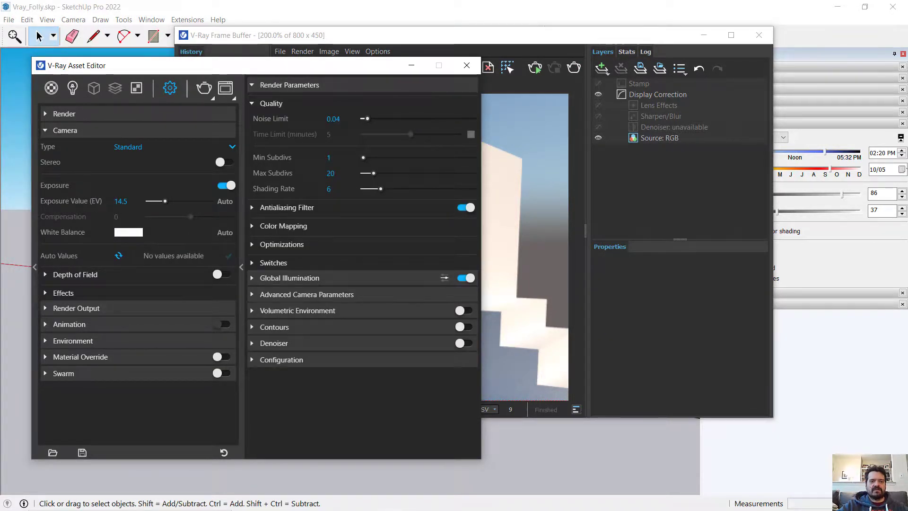
pyautogui.click(513, 27)
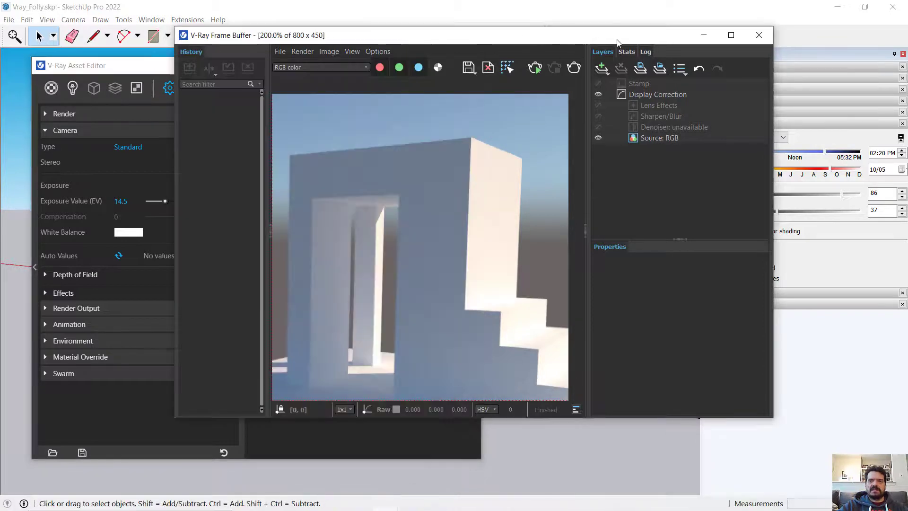
pyautogui.click(708, 35)
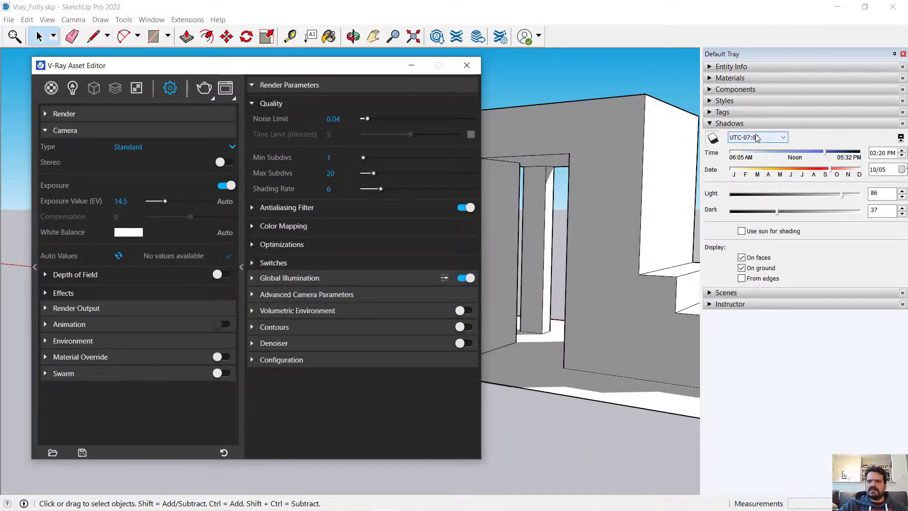